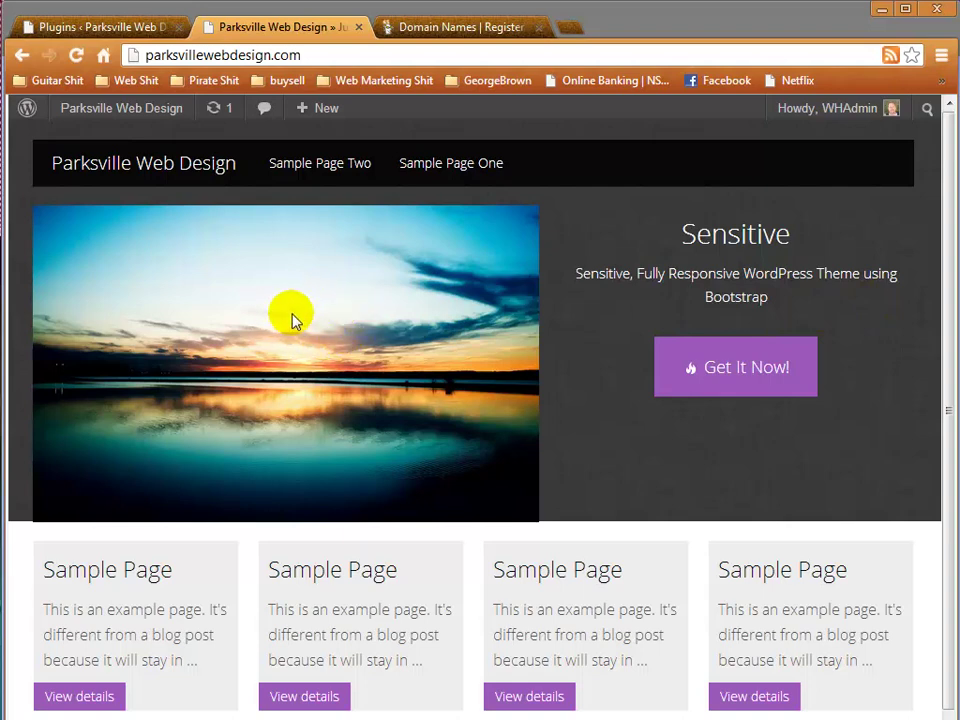
Step: Review Sample Page Two and Sample Page One on the Parksville Web Design site
click(305, 162)
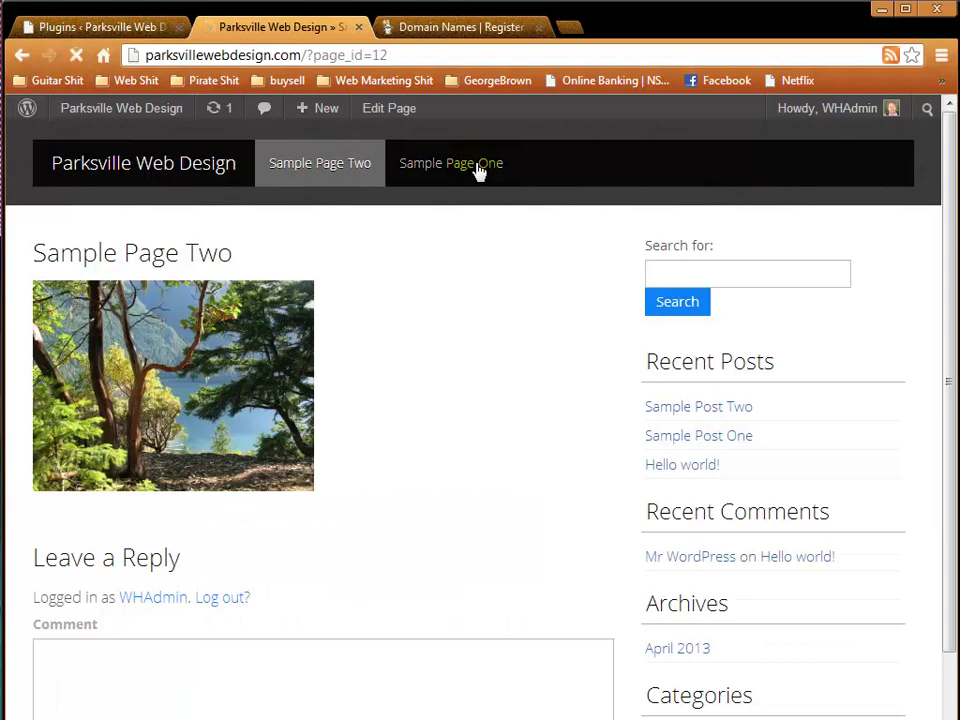
click(478, 172)
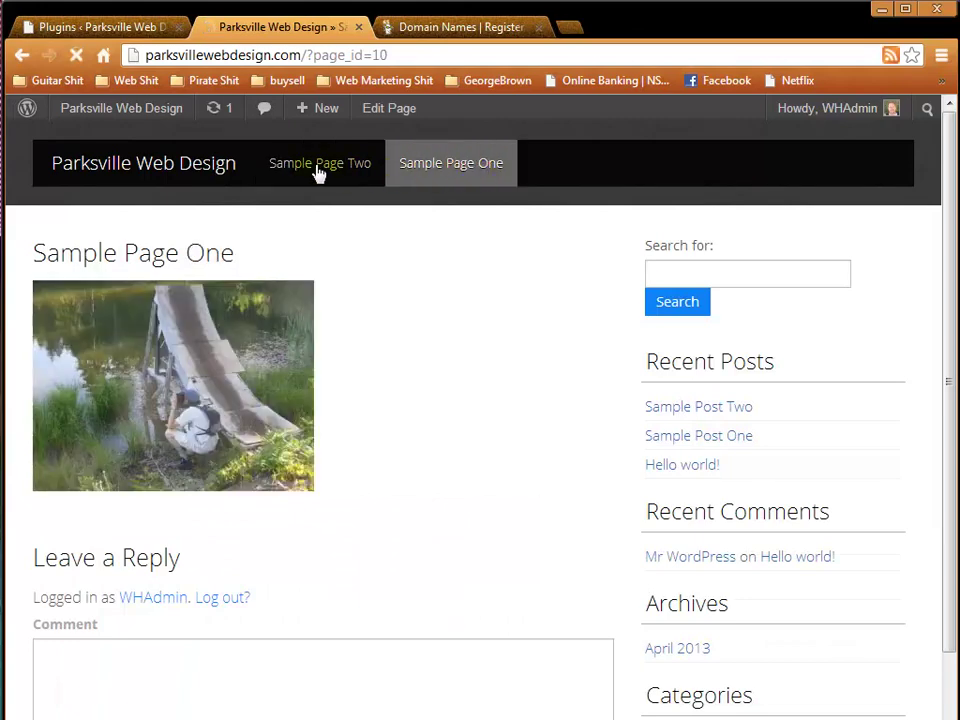
click(316, 170)
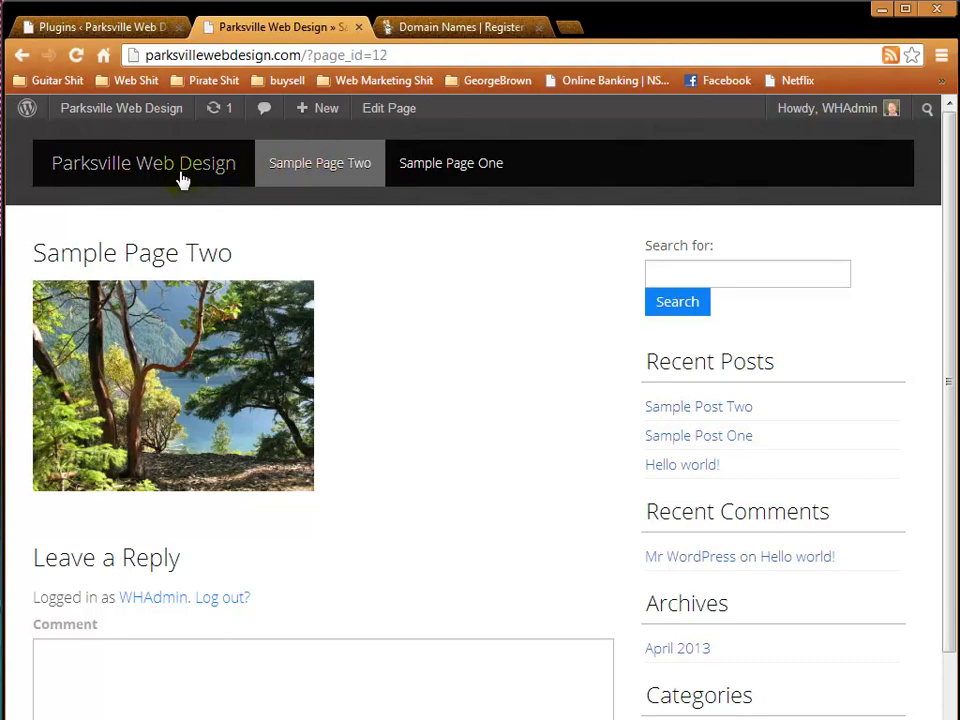
click(386, 317)
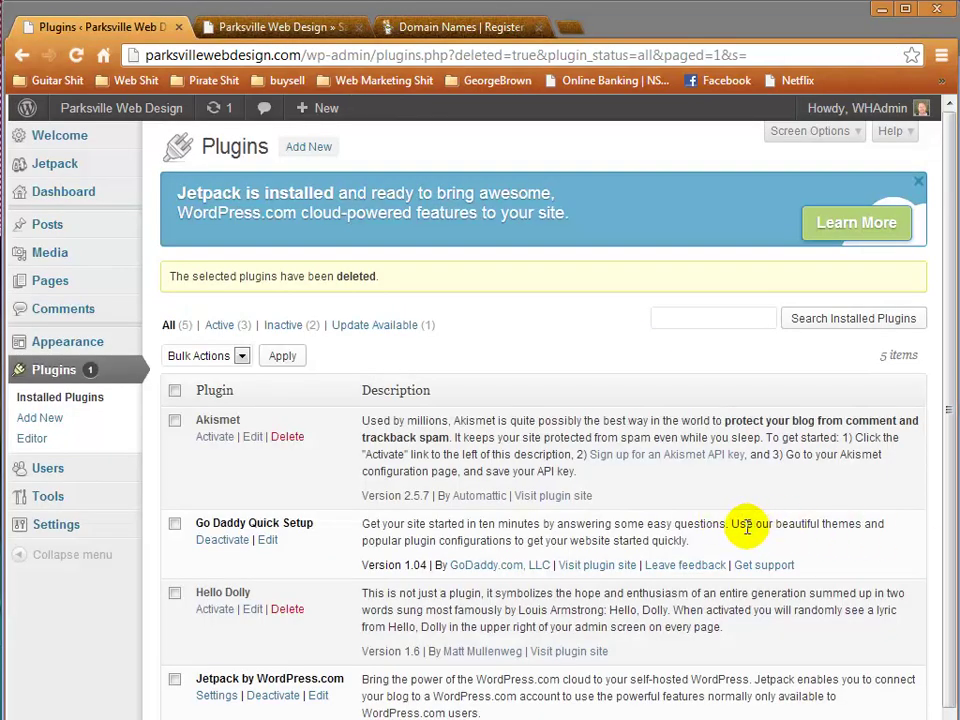
Step: Search the installable WordPress plugins for "backwpup"
click(40, 420)
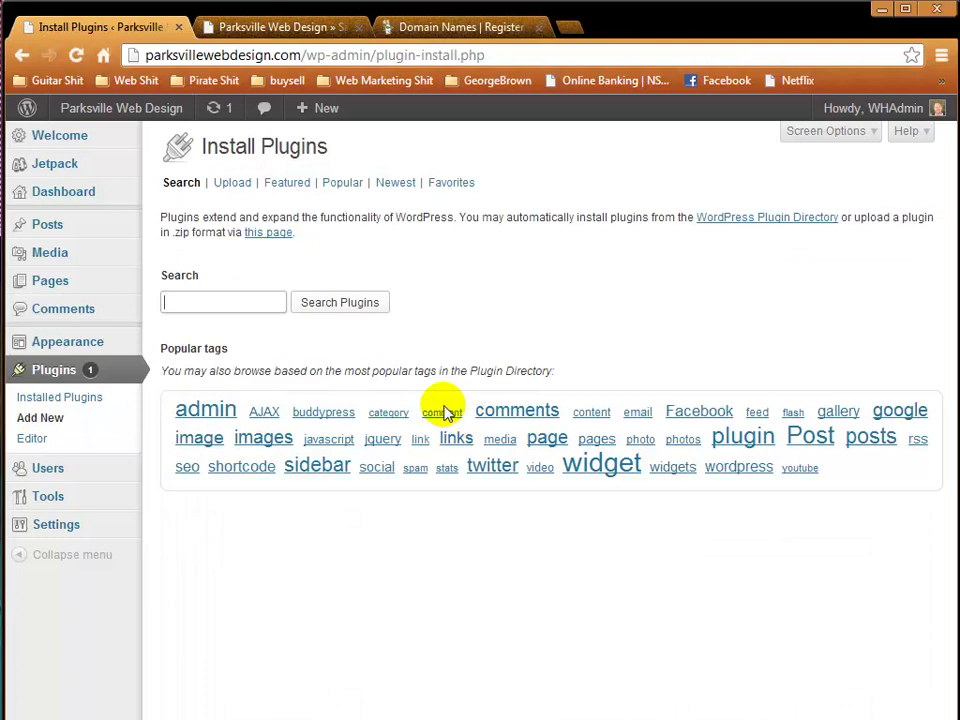
text(ba)
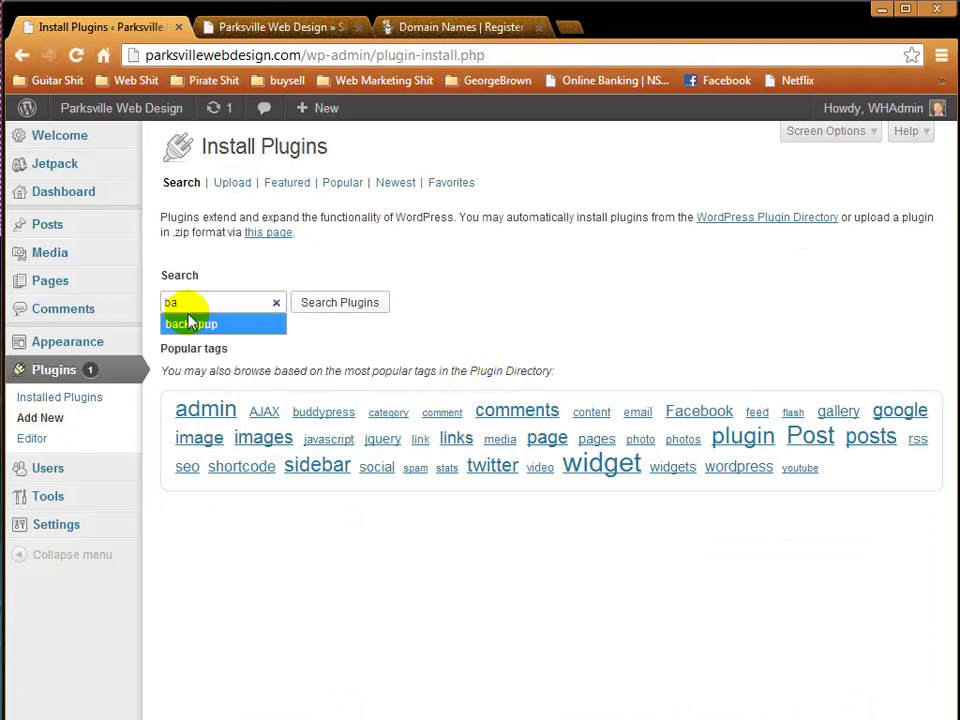
click(192, 323)
click(338, 303)
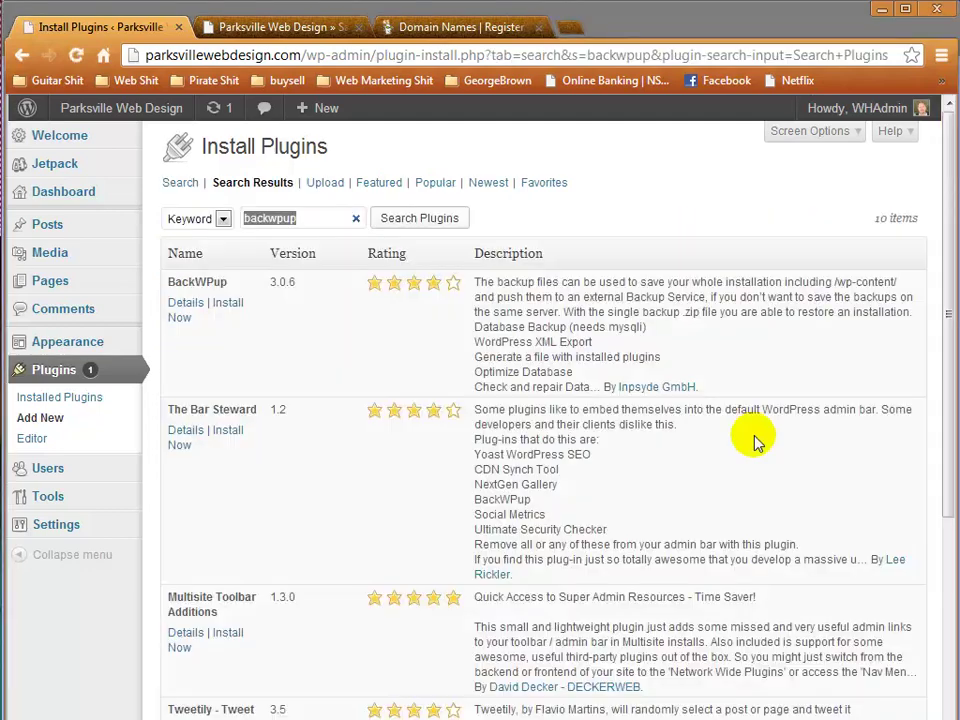
Step: Install the BackWPup 3.0.6 plugin and activate it
click(224, 304)
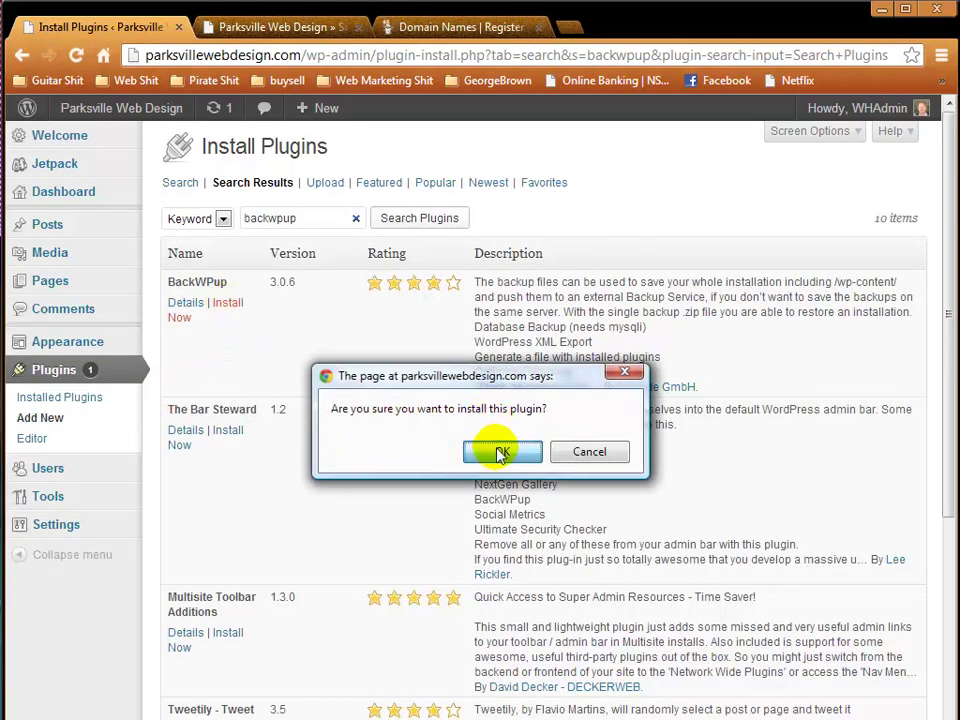
click(500, 452)
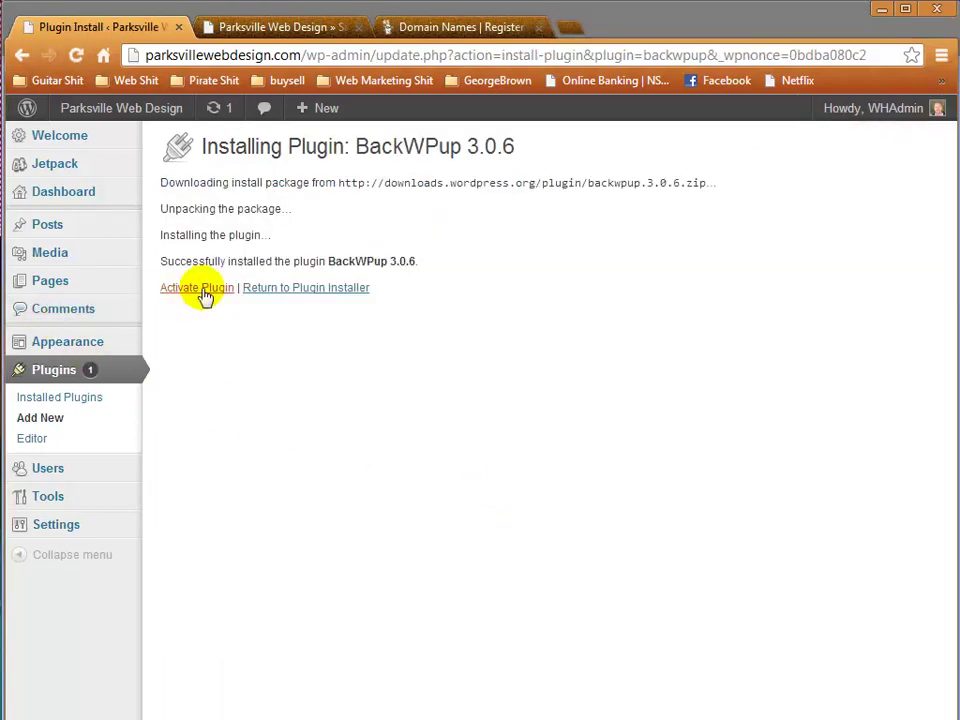
click(204, 294)
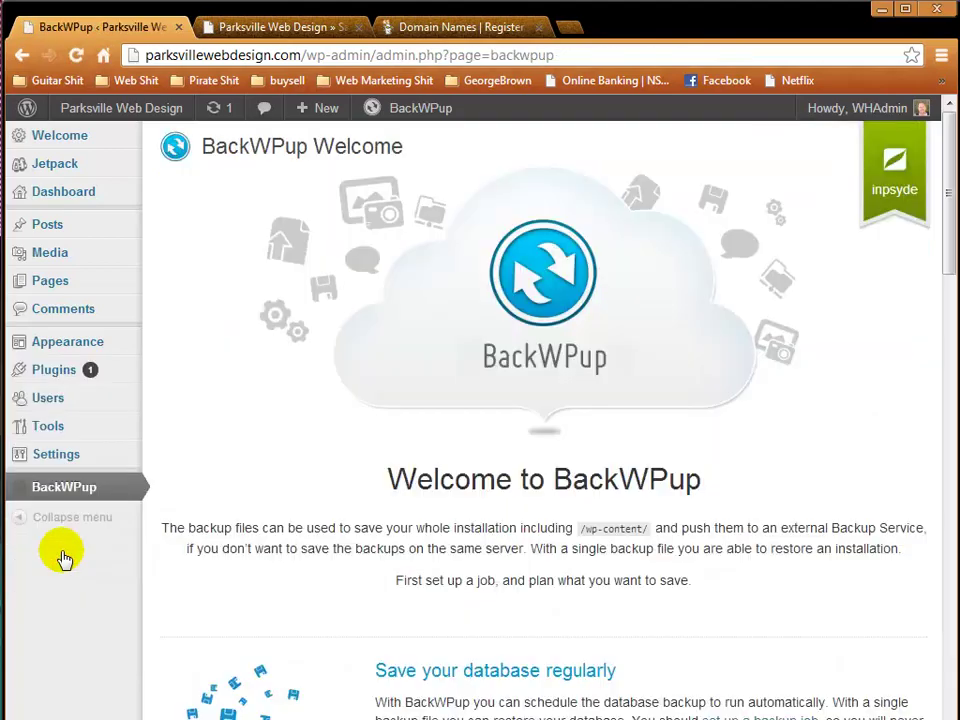
Step: Look through the features described on the BackWPup welcome page and open the plugin's section
scroll(582, 368, down, 15)
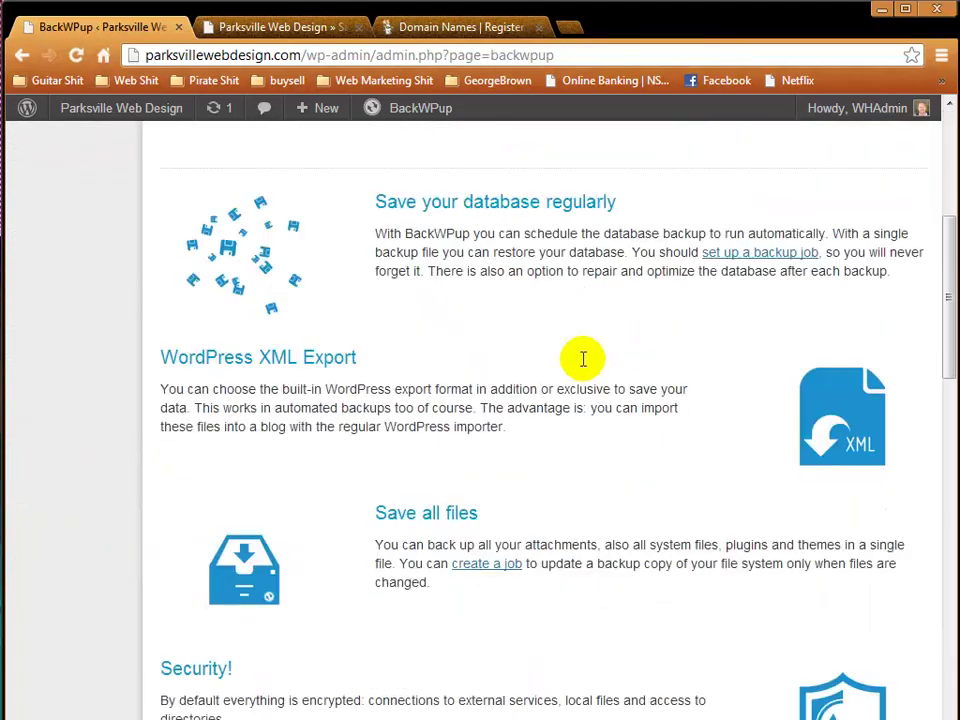
scroll(579, 377, up, 15)
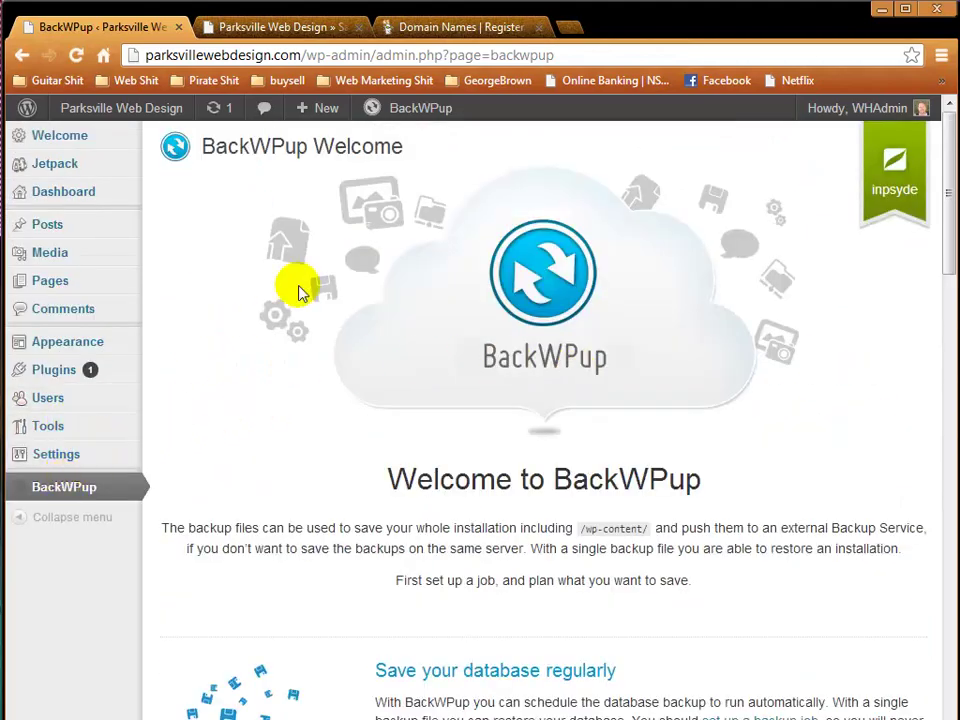
click(55, 488)
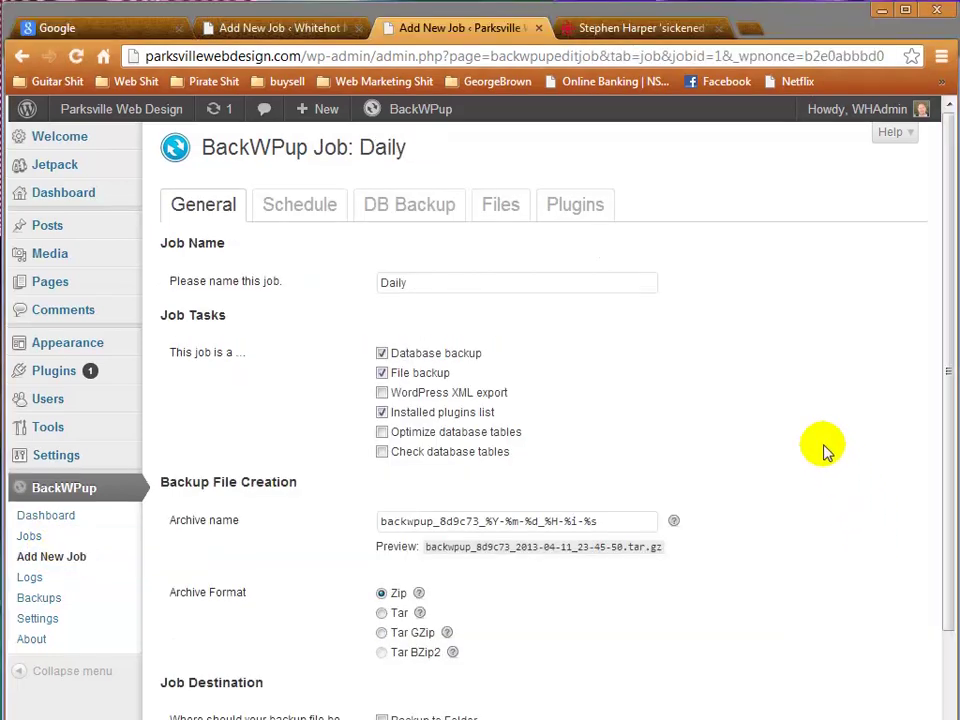
Step: Name the backup job Daily and save its database dump settings
drag(435, 283, 356, 280)
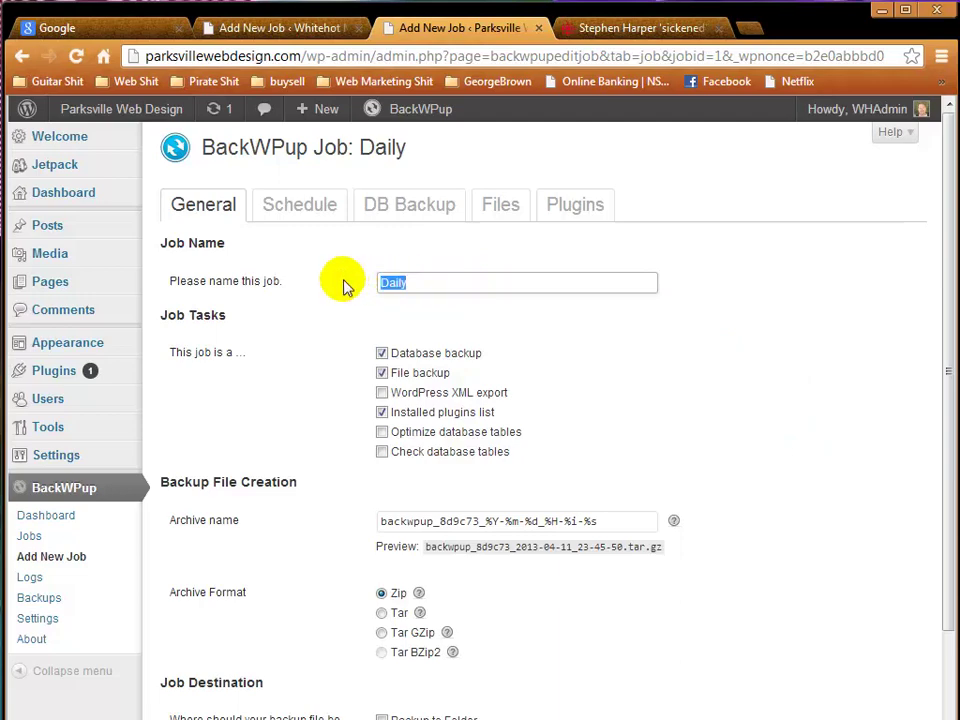
click(418, 282)
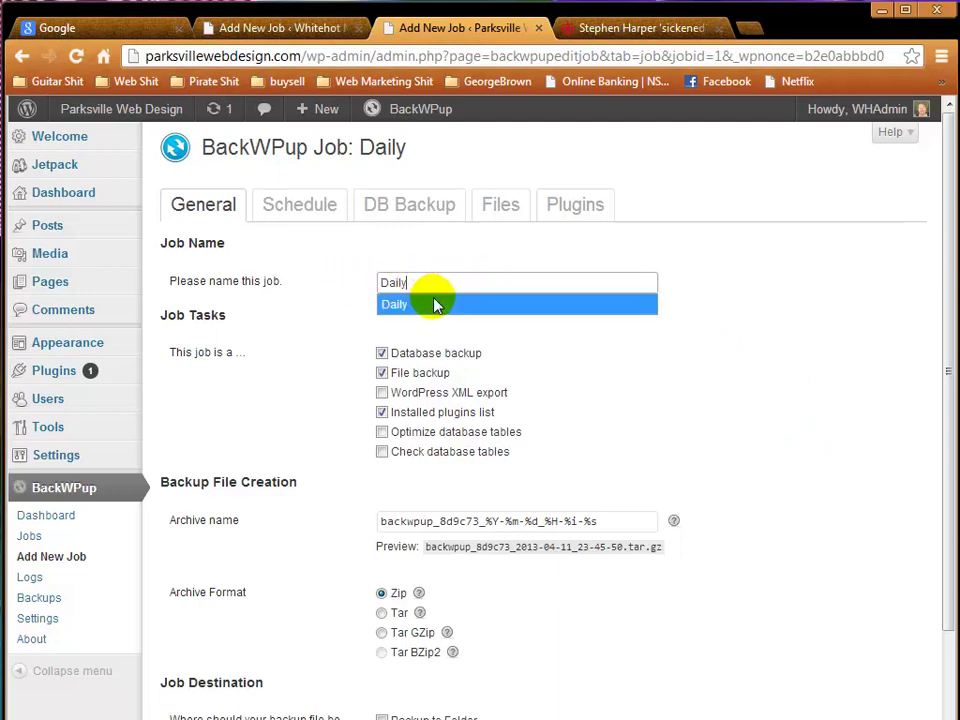
click(429, 303)
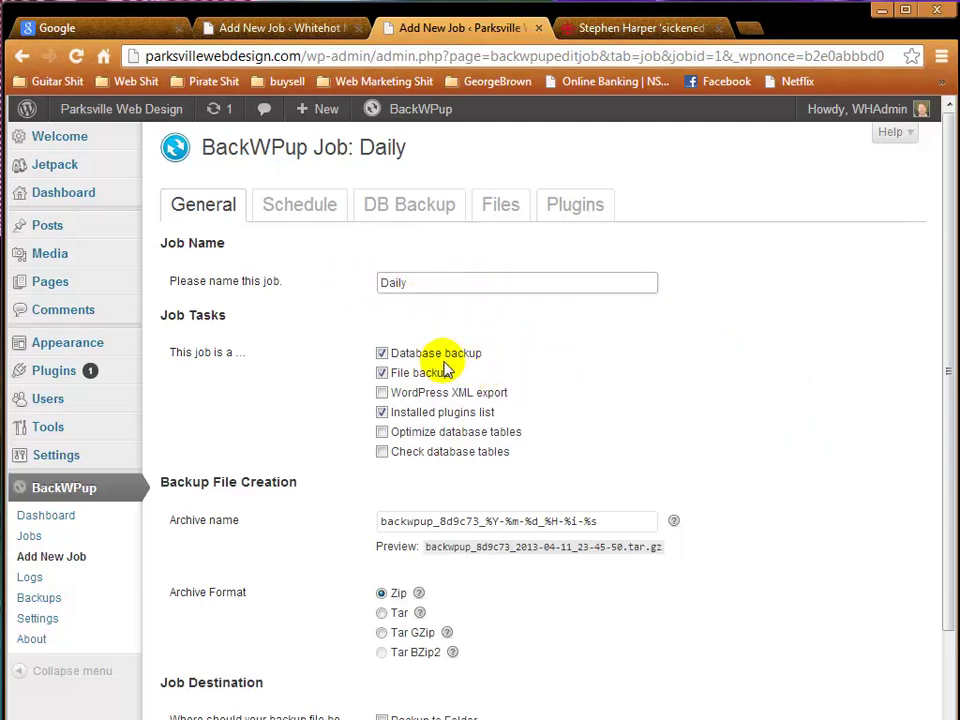
click(415, 216)
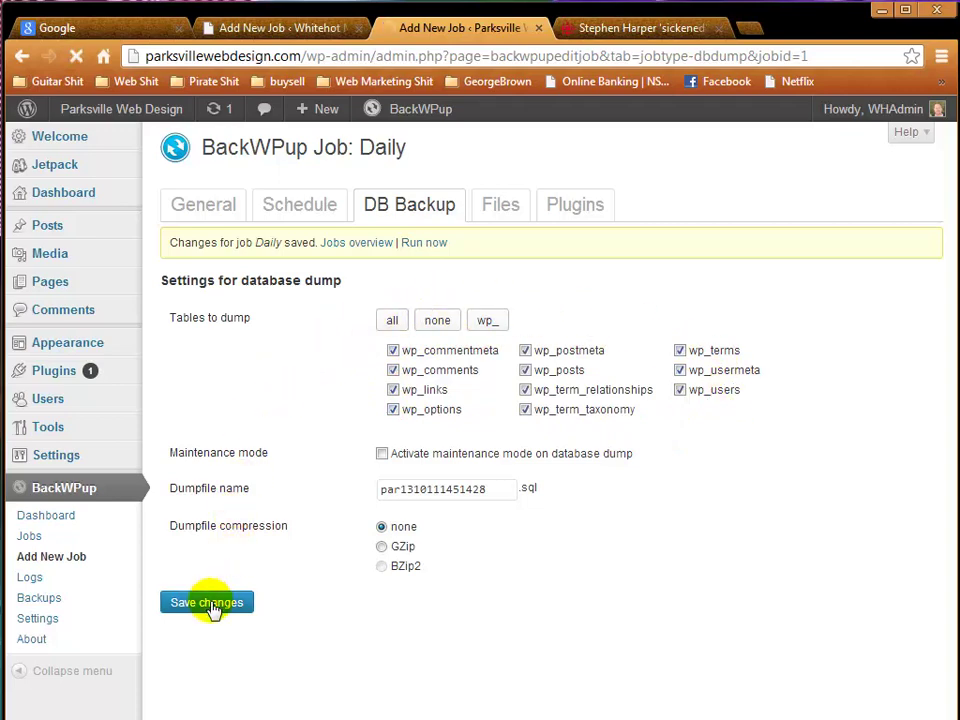
Step: Choose Backup to Folder and Backup to Dropbox as the Daily job's destinations and save the job
click(201, 208)
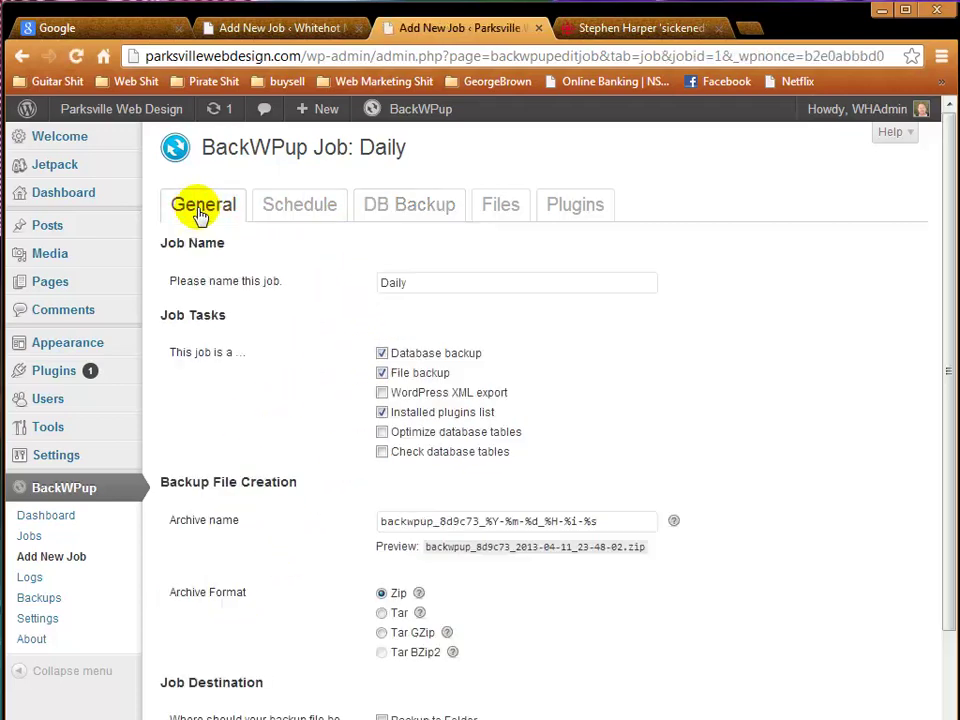
scroll(560, 450, down, 1)
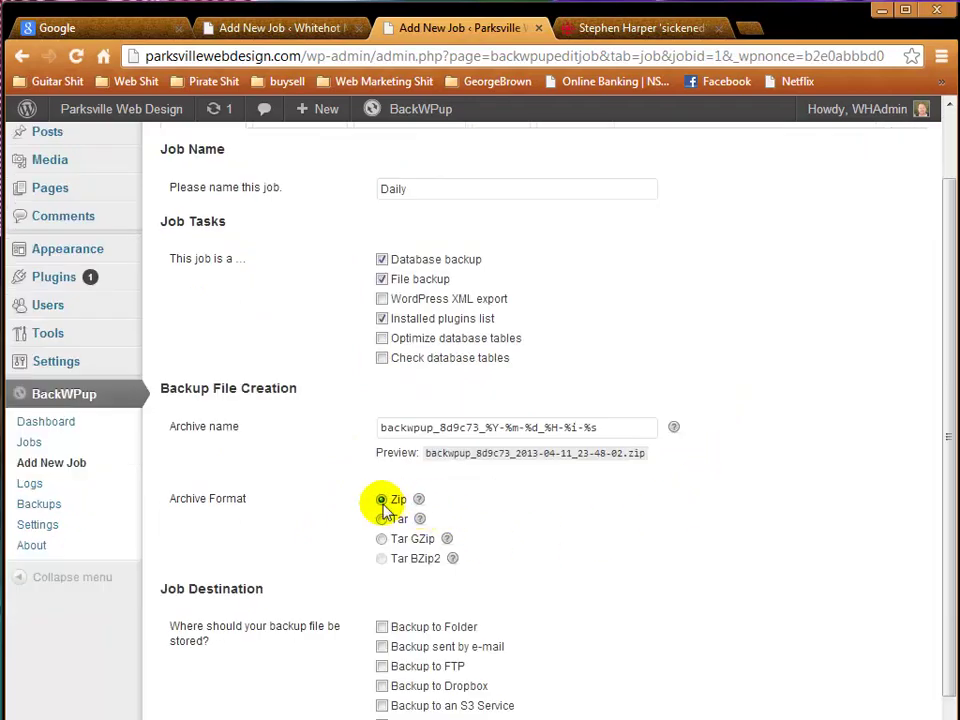
scroll(640, 498, down, 1)
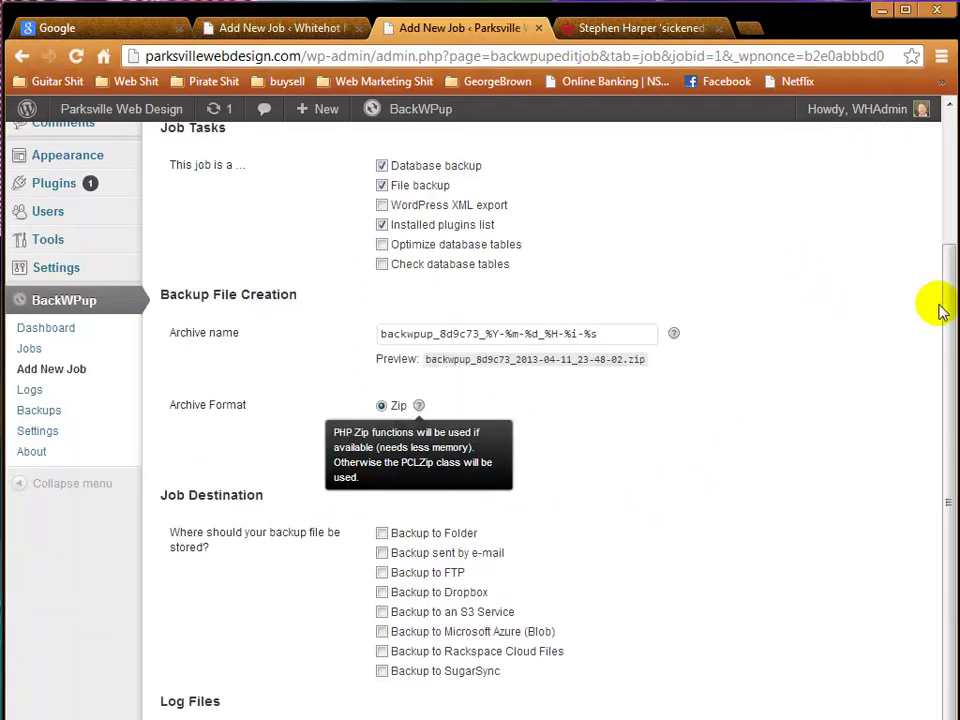
scroll(943, 328, down, 1)
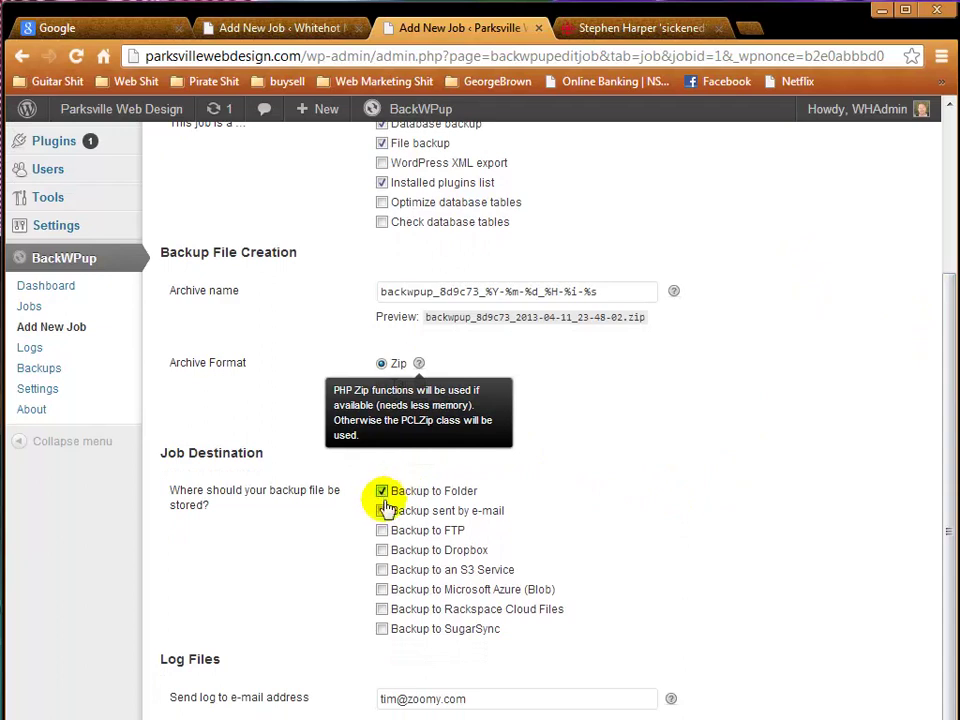
click(381, 551)
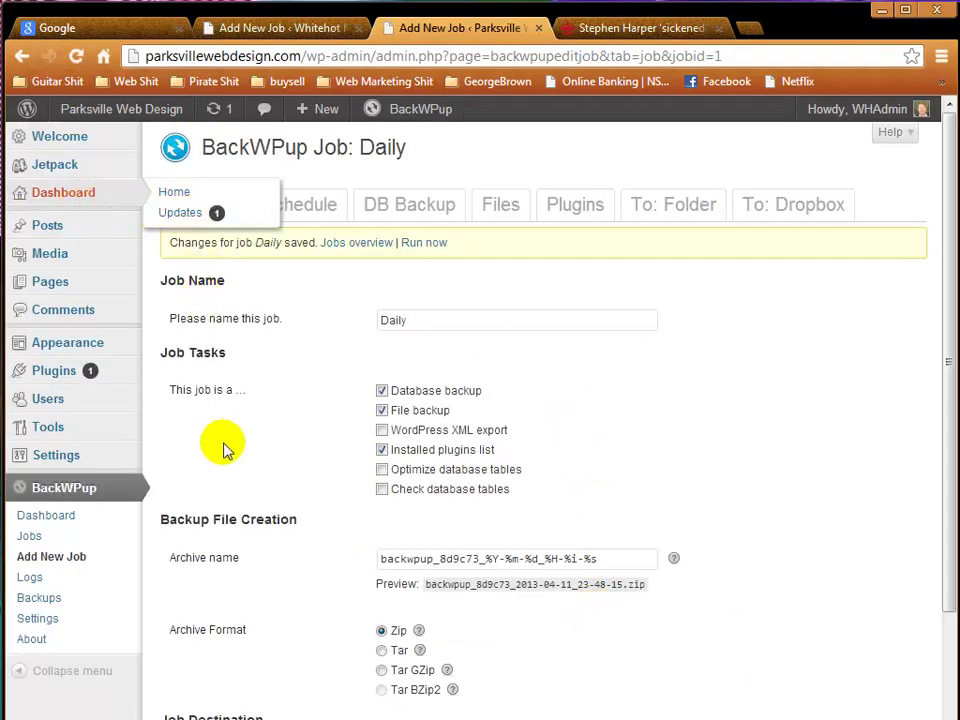
Step: Authenticate the Daily job with Dropbox and save its destination settings for the folder Parksville-Web-Design/
click(809, 212)
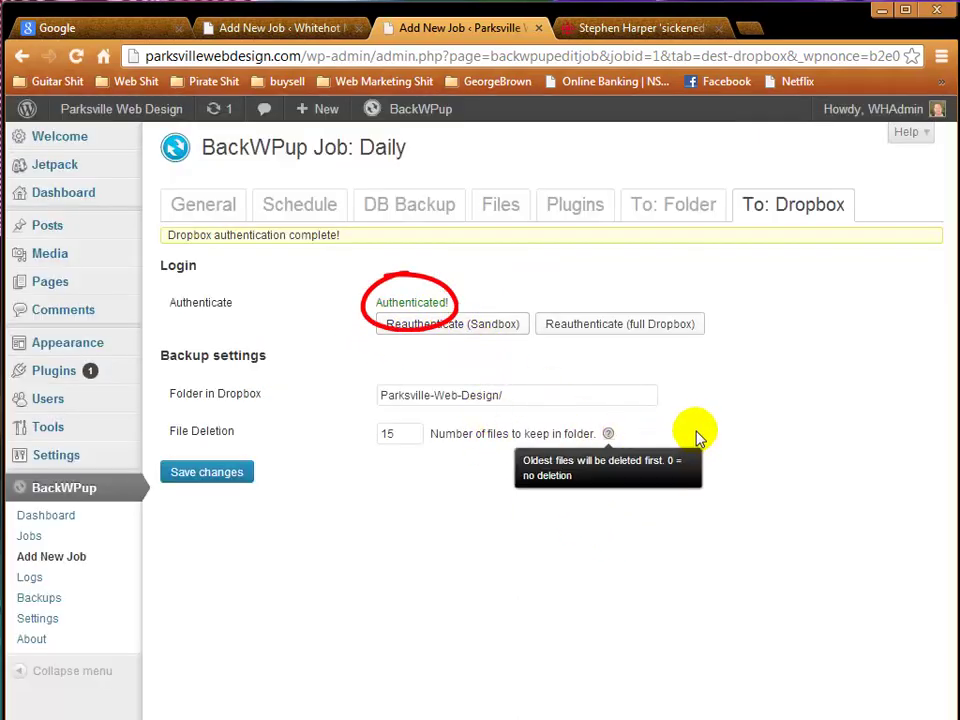
click(510, 396)
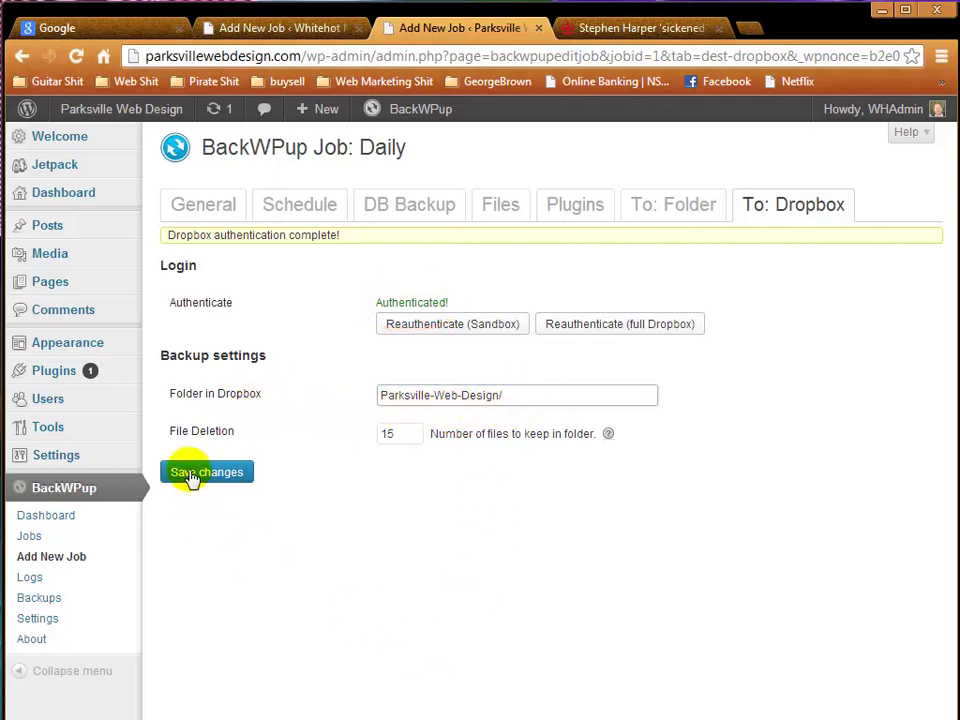
click(189, 477)
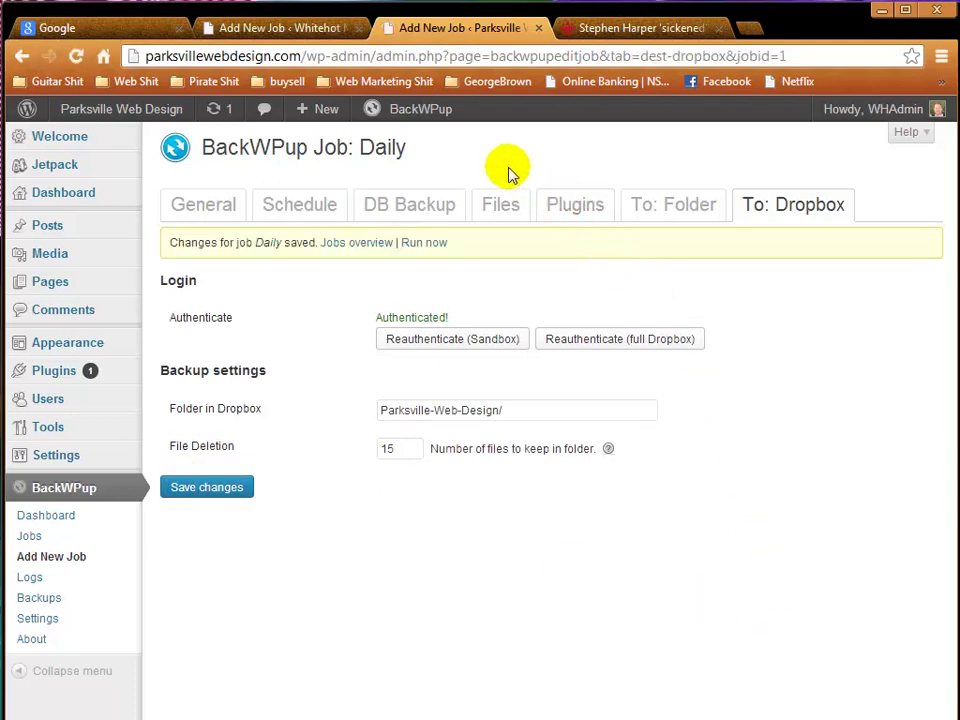
Step: Run the Daily backup job immediately
mouse_move(412, 122)
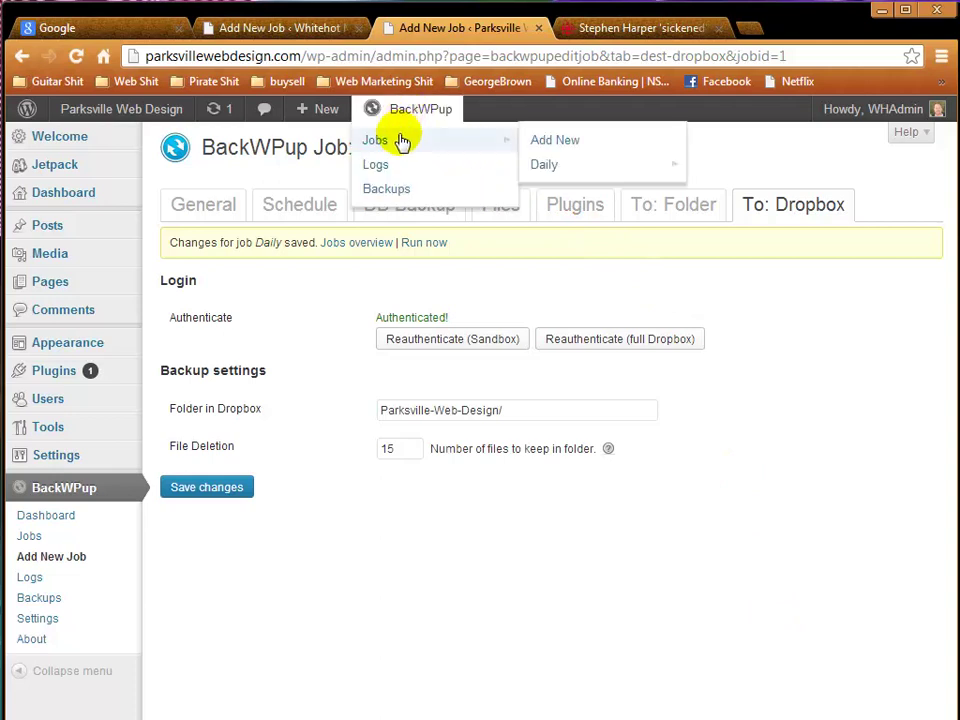
mouse_move(548, 168)
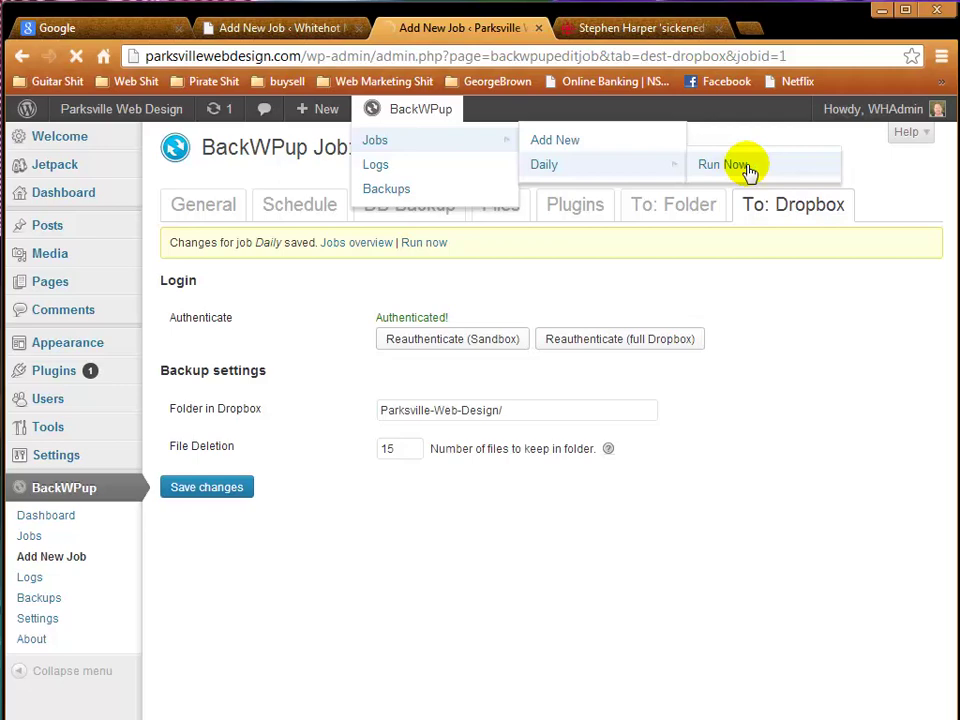
click(722, 165)
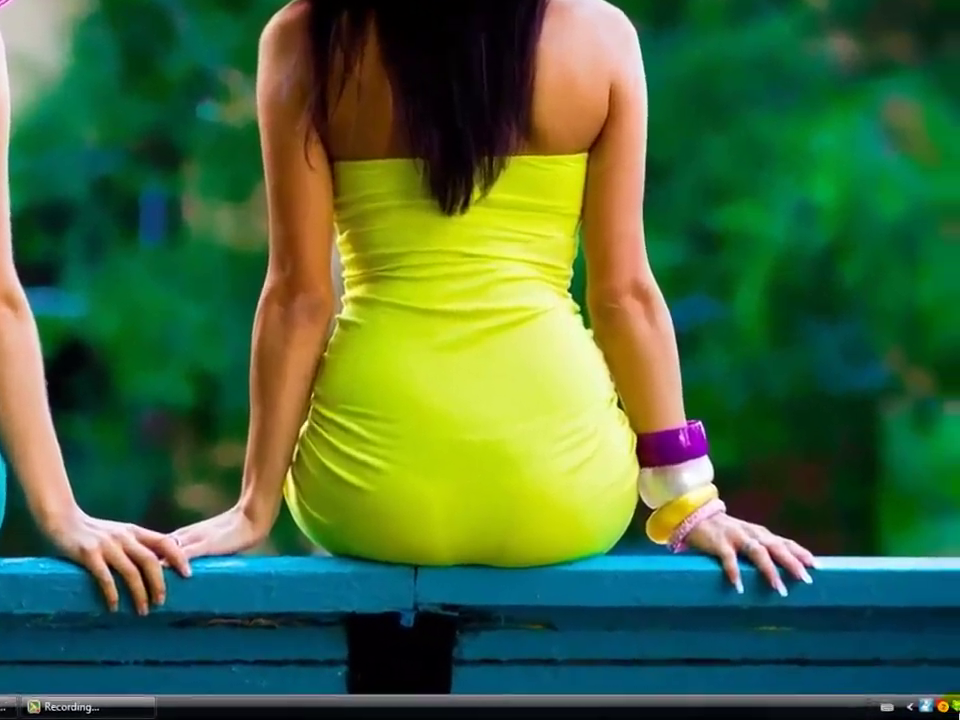
Step: Switch to the local Dropbox folder and open the BackWPup zip archive inside Parksville-Web-Design
right_click(953, 707)
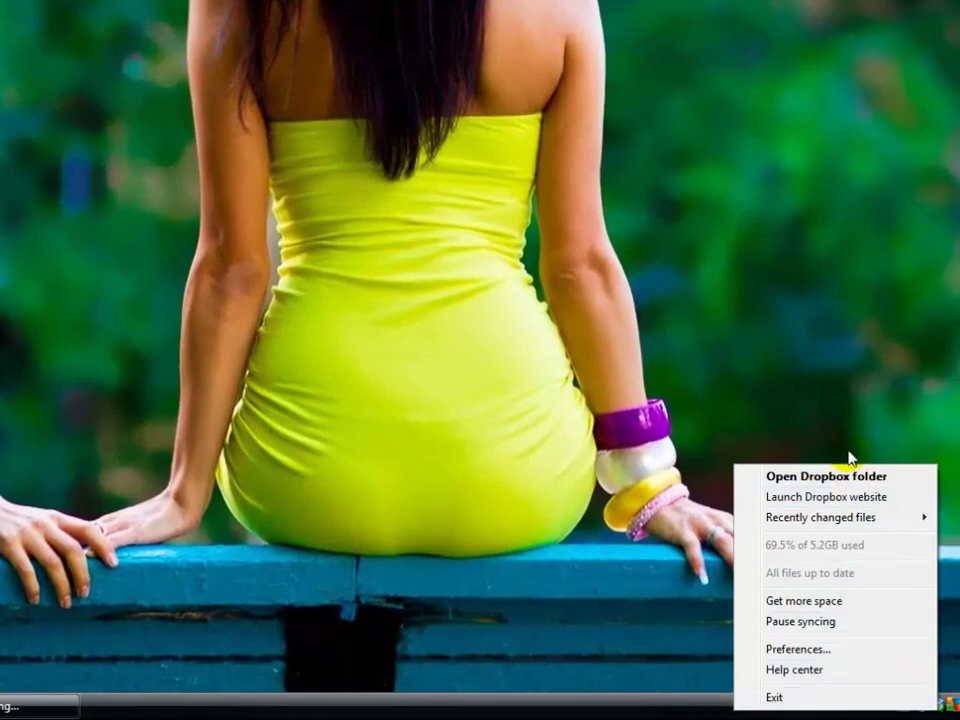
click(871, 493)
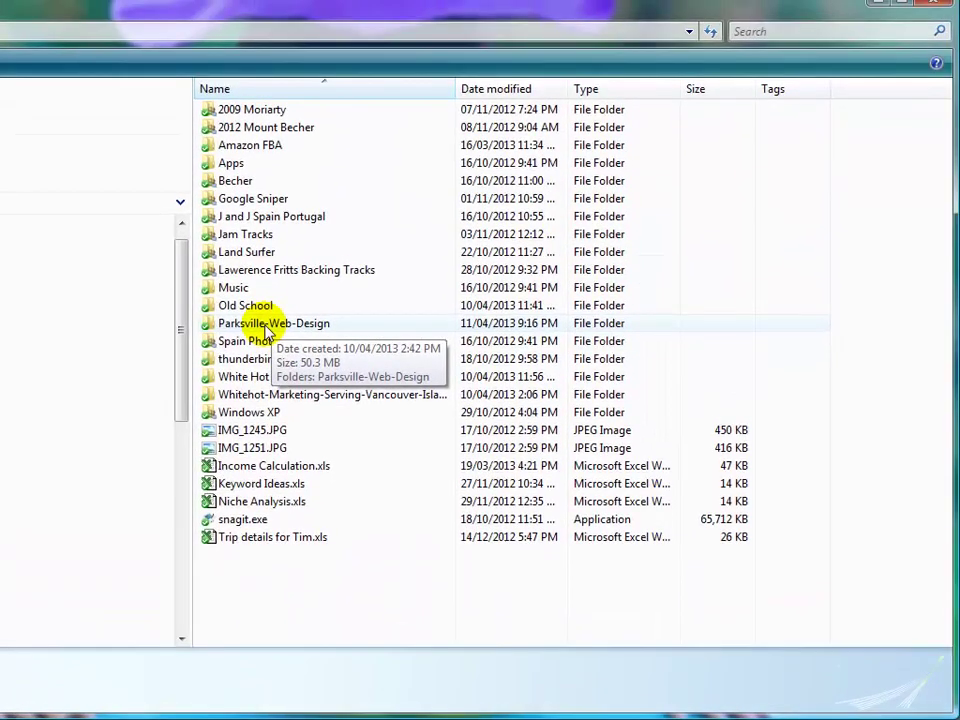
double_click(288, 166)
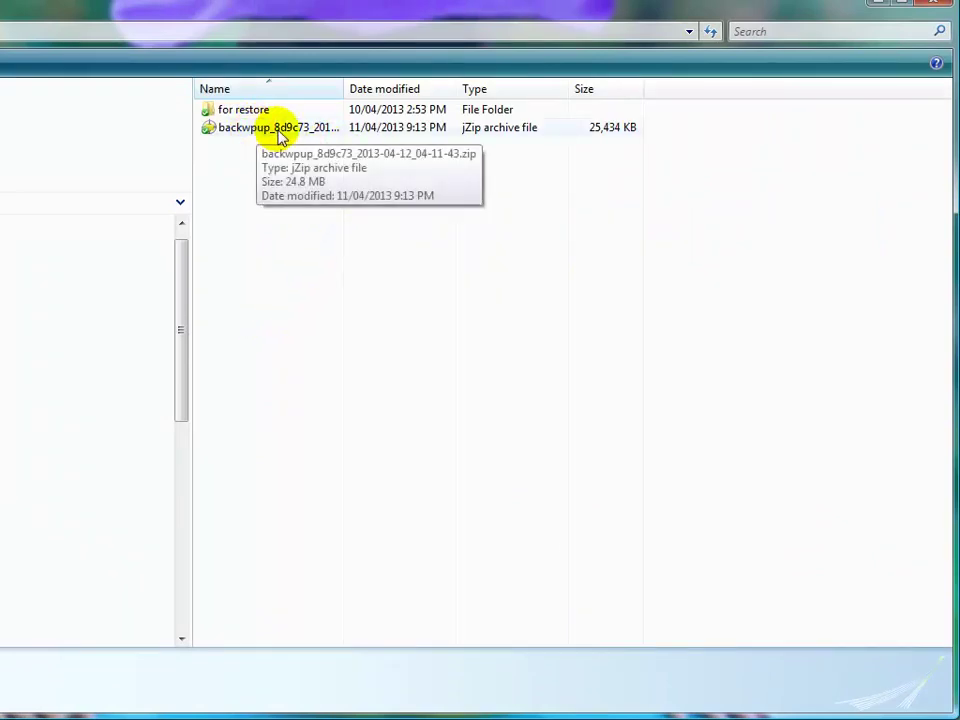
click(313, 130)
double_click(313, 130)
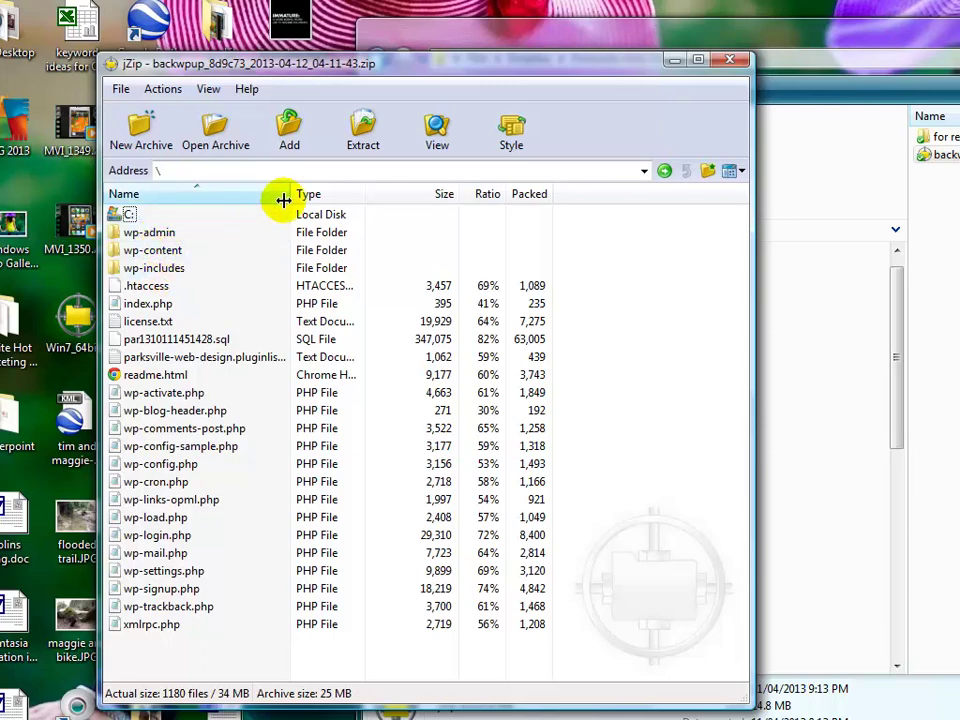
Step: Inspect the backup archive's full file names and its wp-admin folder, and close the archive
drag(300, 197, 411, 220)
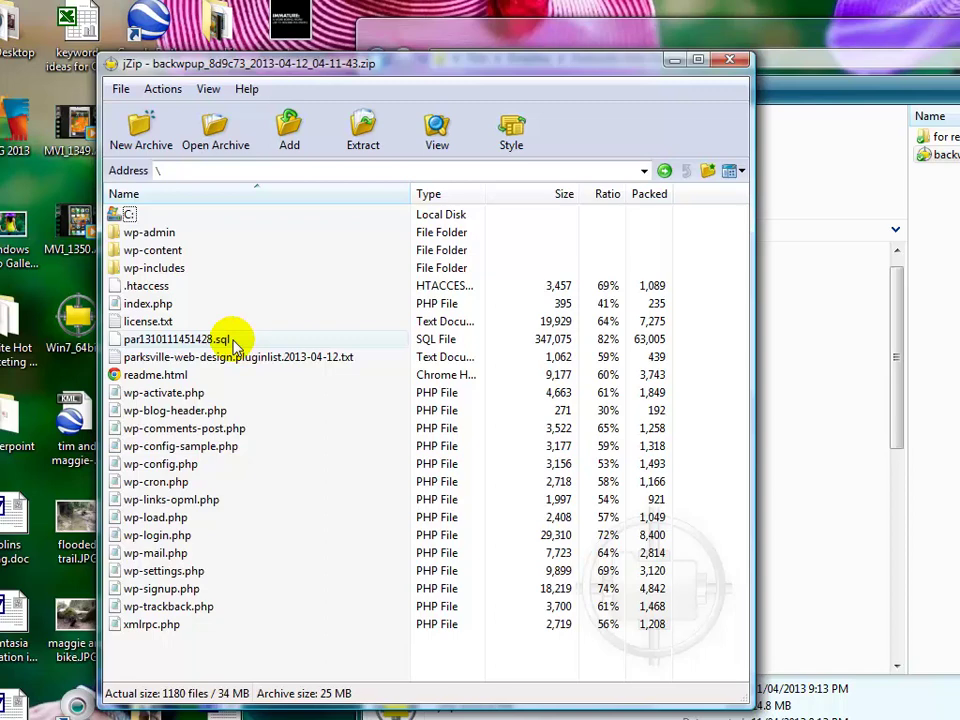
double_click(155, 232)
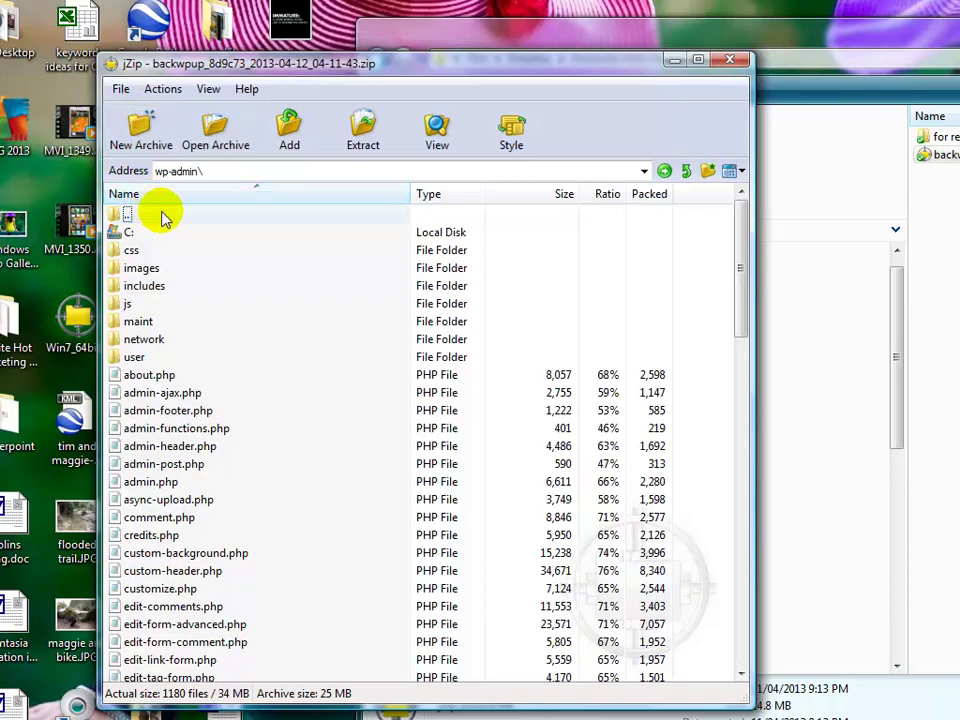
click(737, 63)
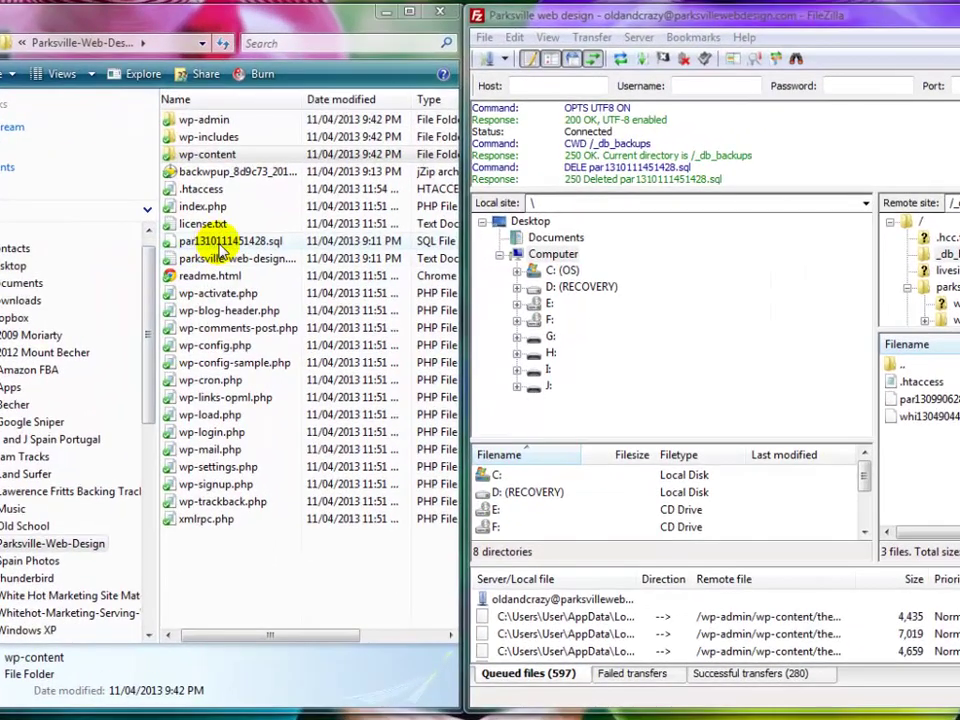
click(212, 277)
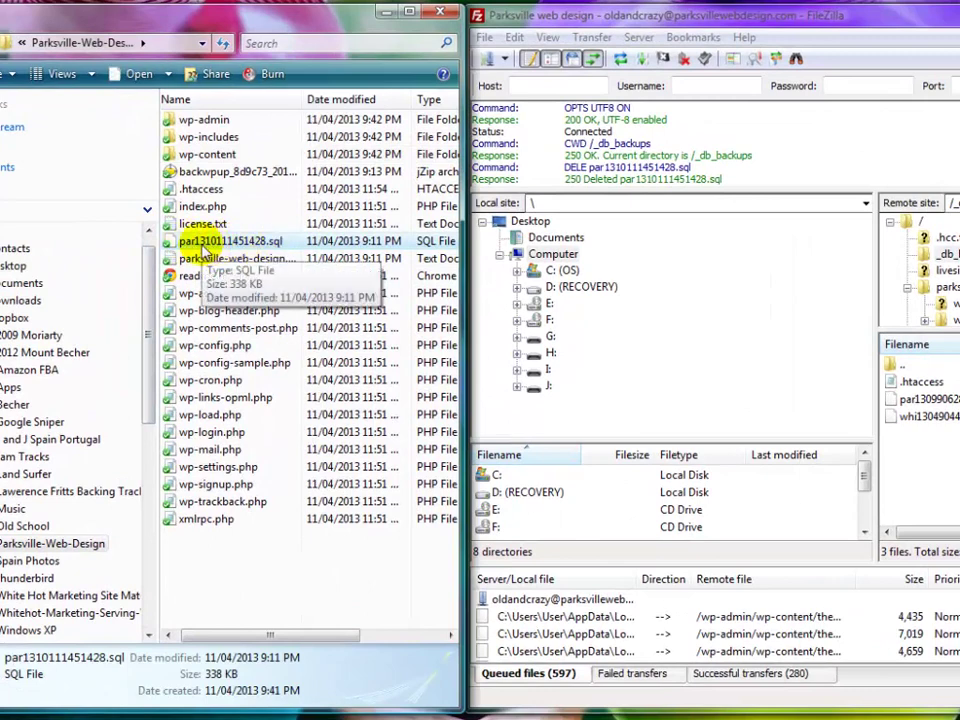
click(205, 244)
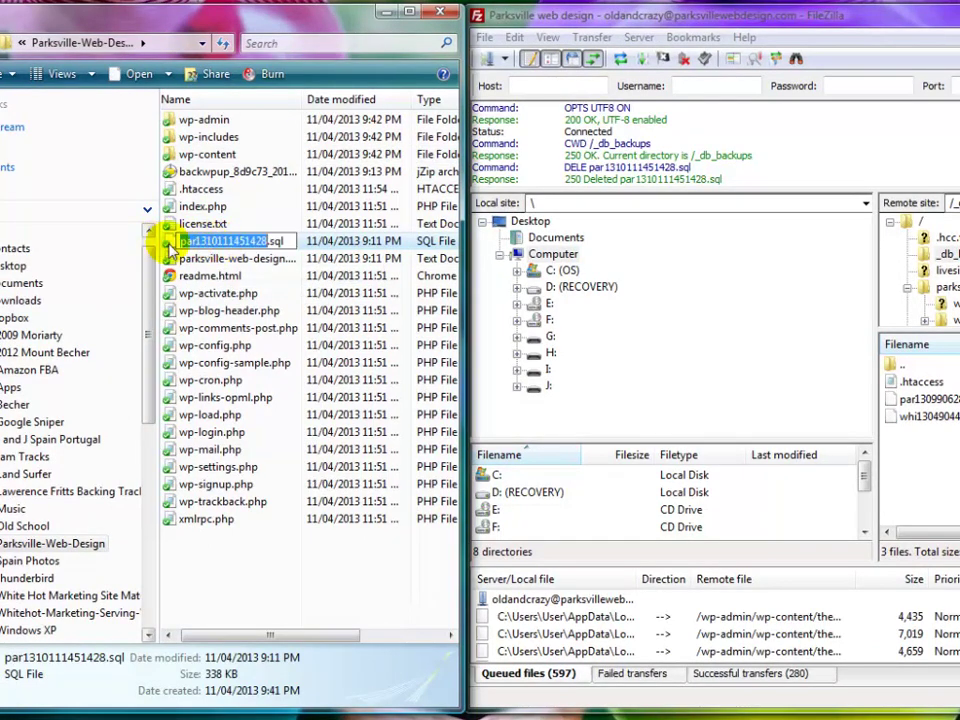
key(Return)
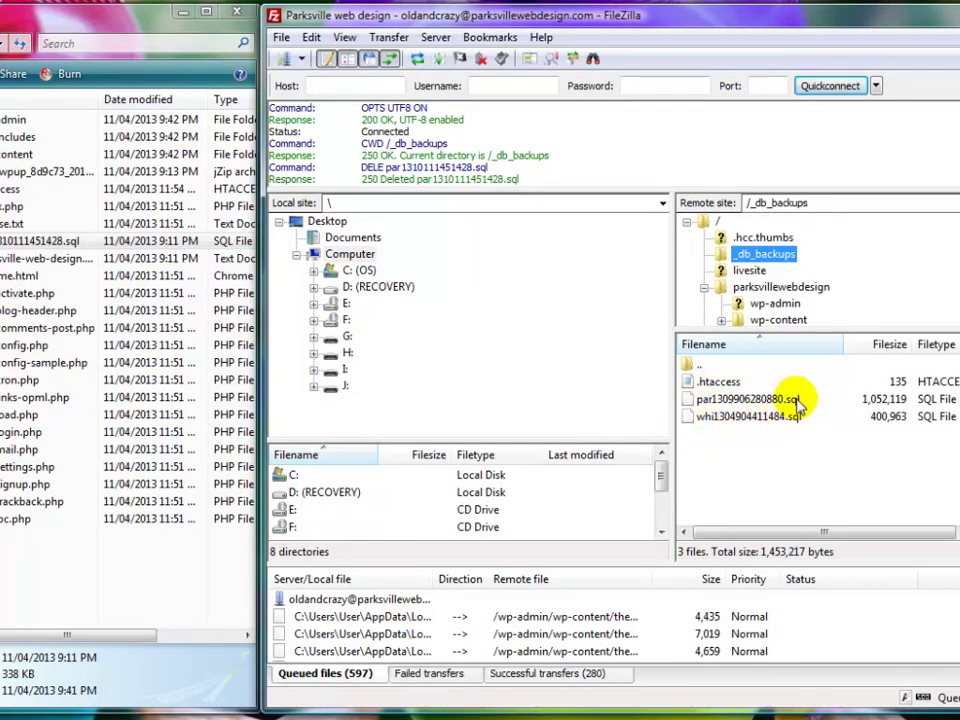
Step: Upload par1310111451428.sql from the local Parksville-Web-Design folder to the server's _db_backups folder and select the uploaded file
click(30, 241)
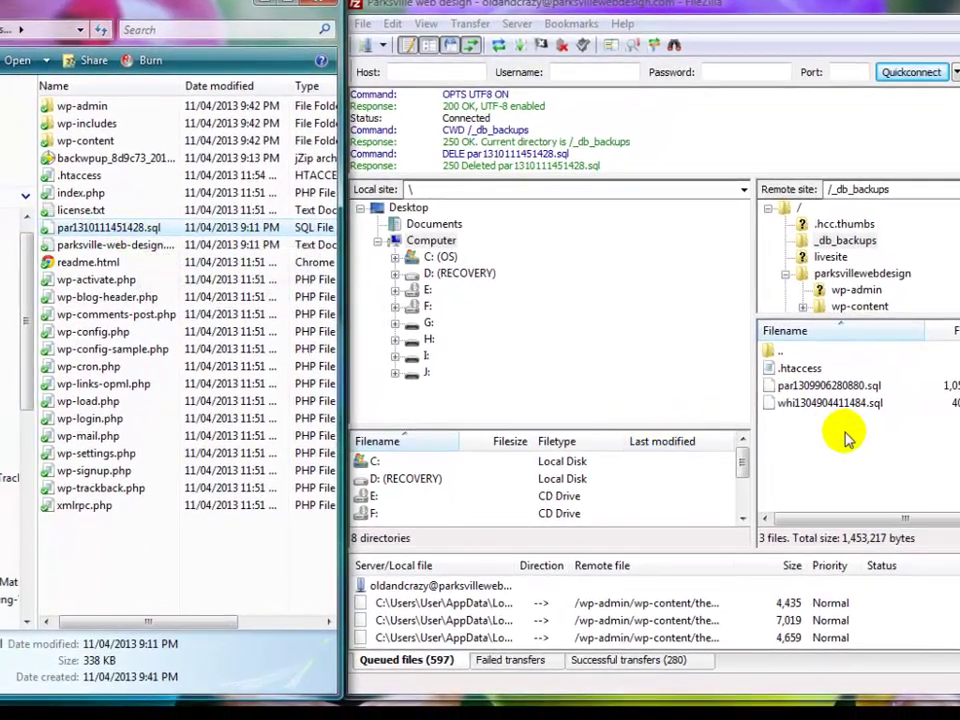
click(108, 228)
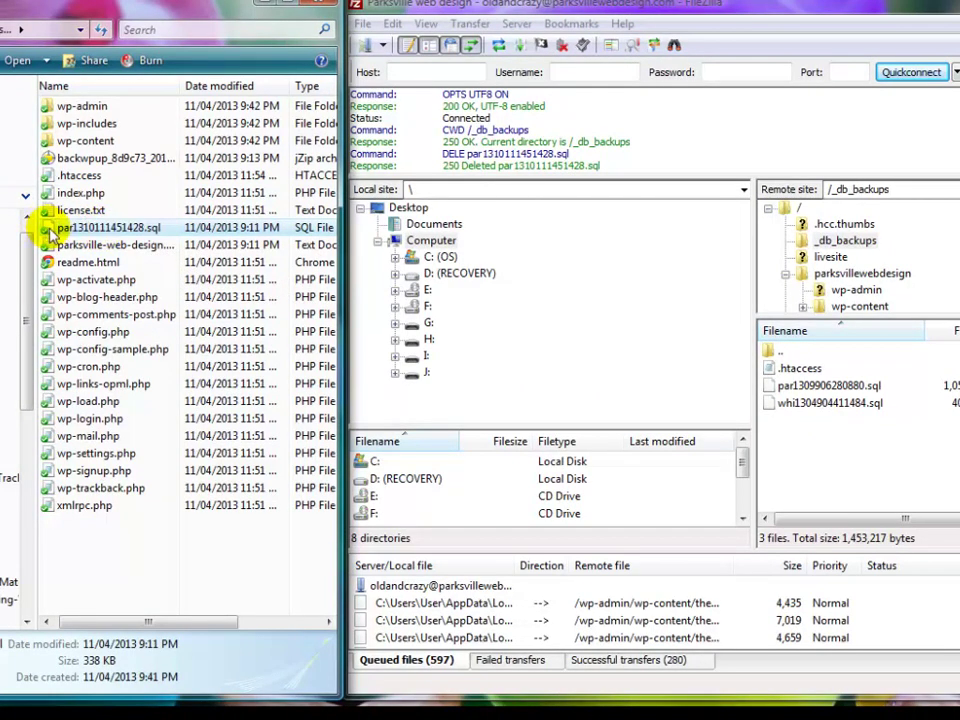
drag(47, 232, 859, 249)
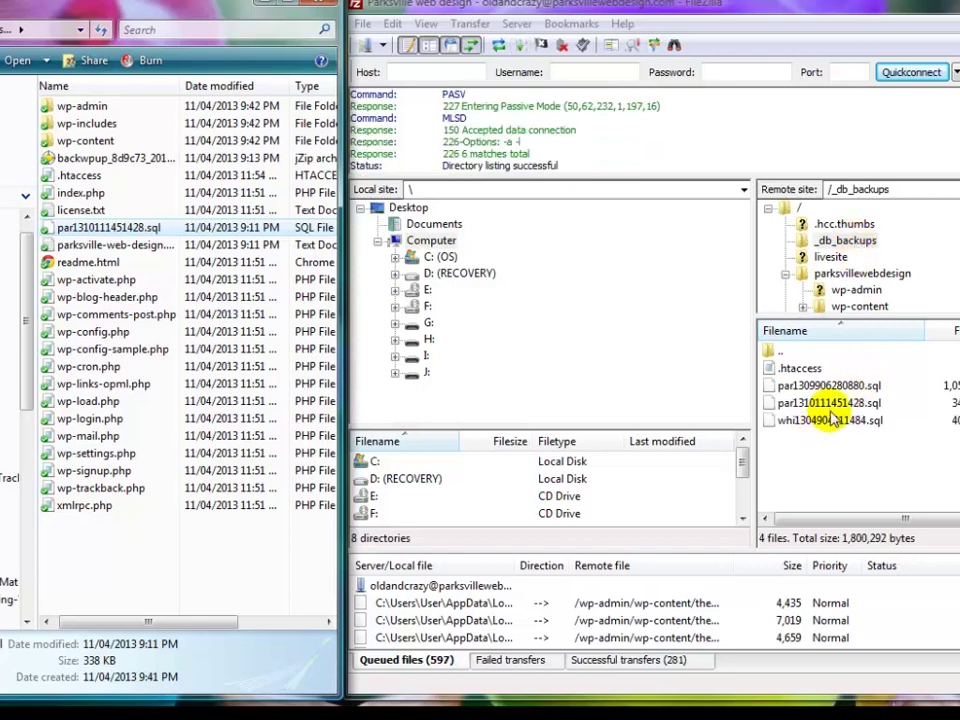
click(832, 403)
click(836, 405)
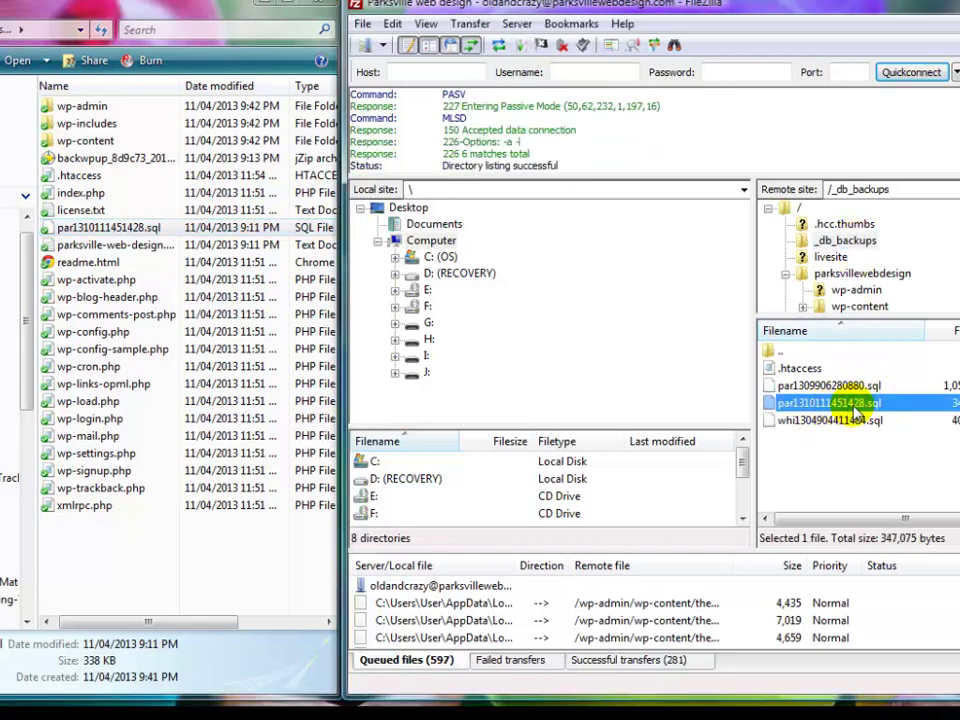